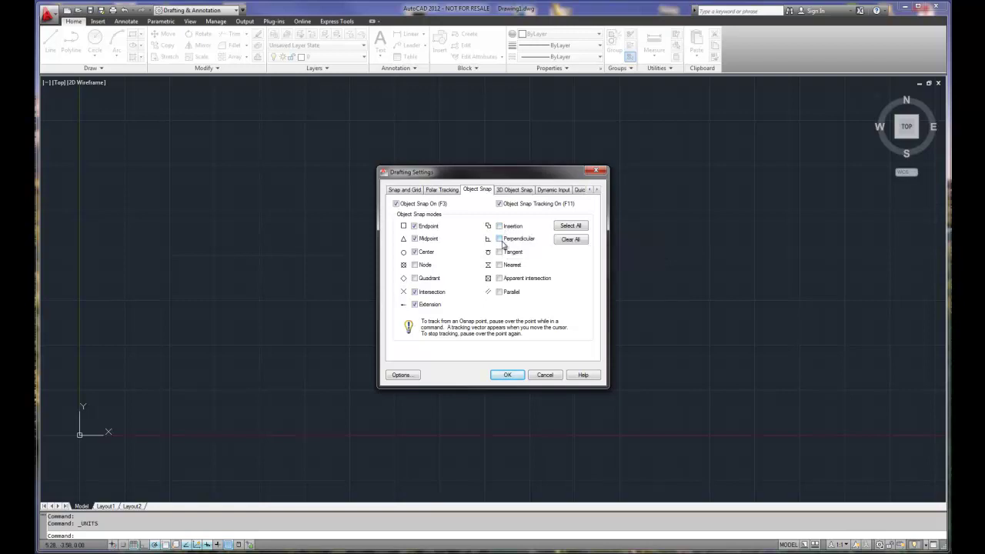
# Step: Tick the Perpendicular checkbox in the Object Snap settings
pyautogui.click(499, 239)
pyautogui.moveTo(521, 257)
# Step: Apply the object snap choices and close Drafting Settings with OK
pyautogui.click(508, 376)
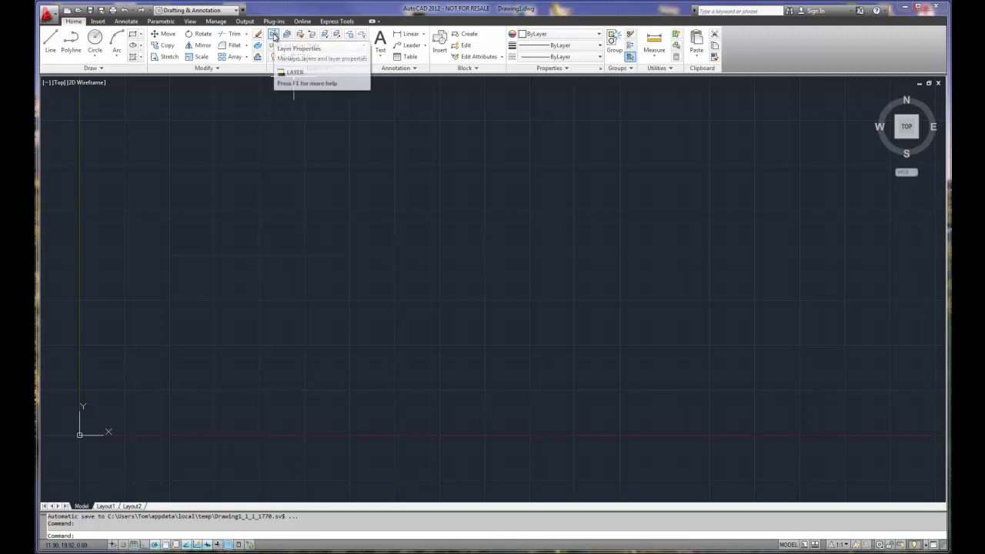
# Step: Bring up the Layer Properties Manager and drag the palette further right over the drawing
pyautogui.click(273, 36)
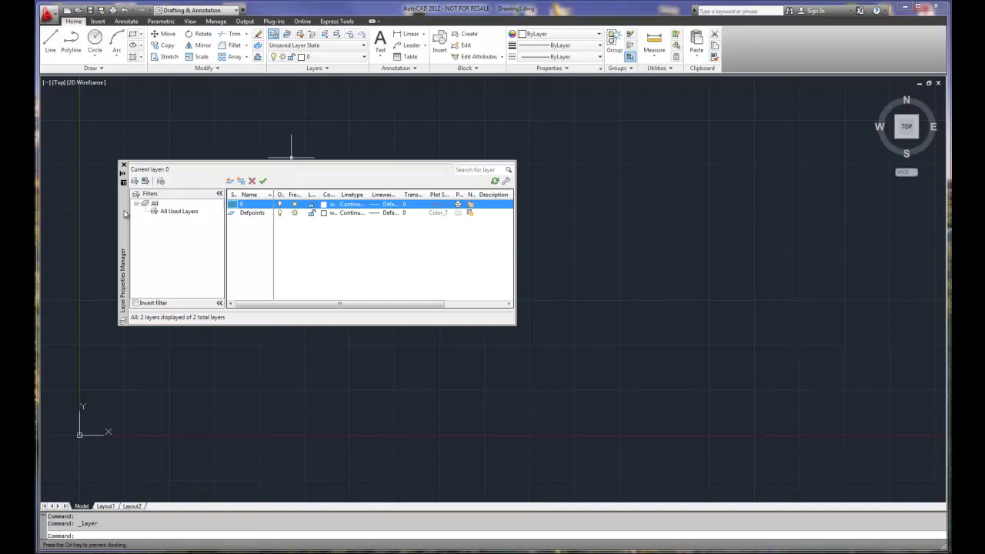
pyautogui.moveTo(123, 212); pyautogui.dragTo(206, 208)
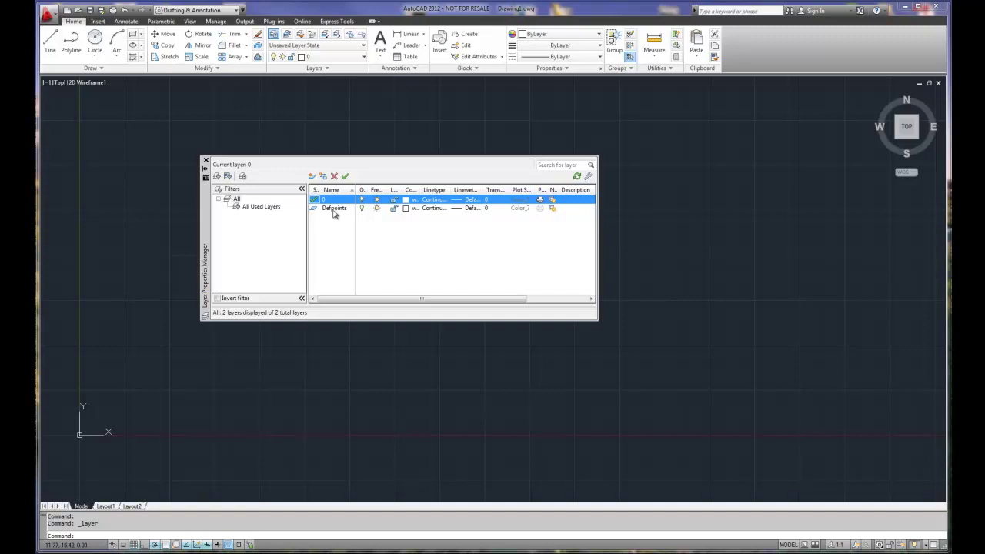
# Step: Add three new layers named object, center and Dimension
pyautogui.click(312, 177)
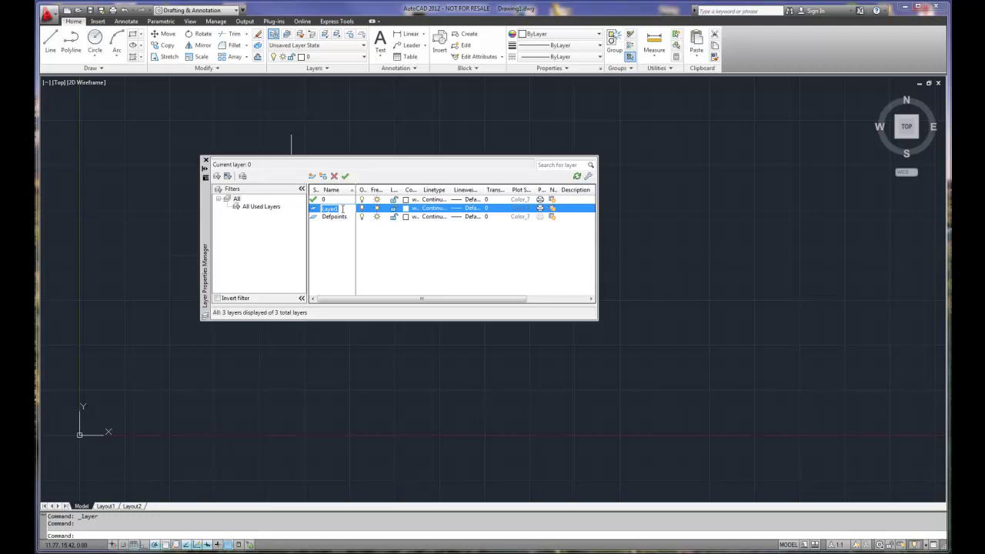
pyautogui.write('object')
pyautogui.click(313, 176)
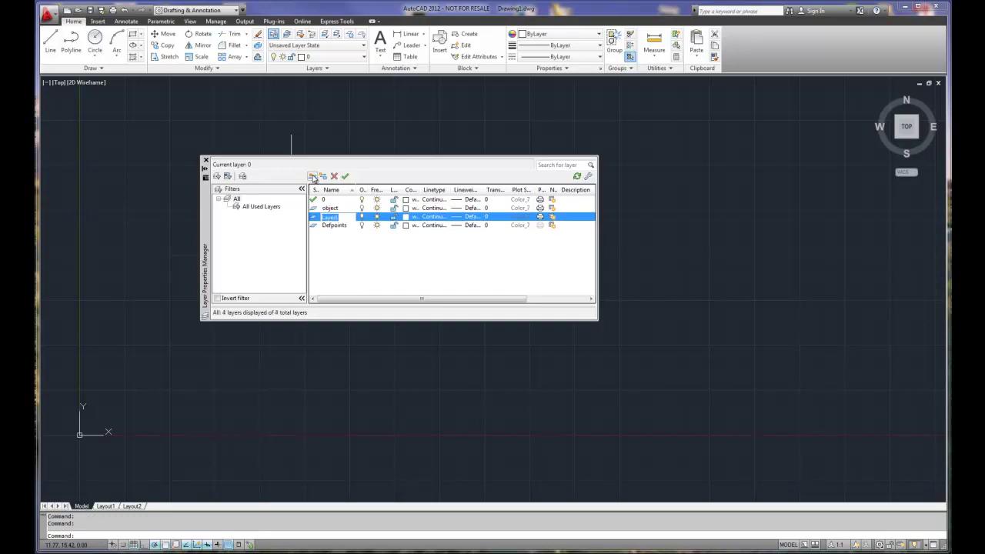
pyautogui.write('center')
pyautogui.click(312, 177)
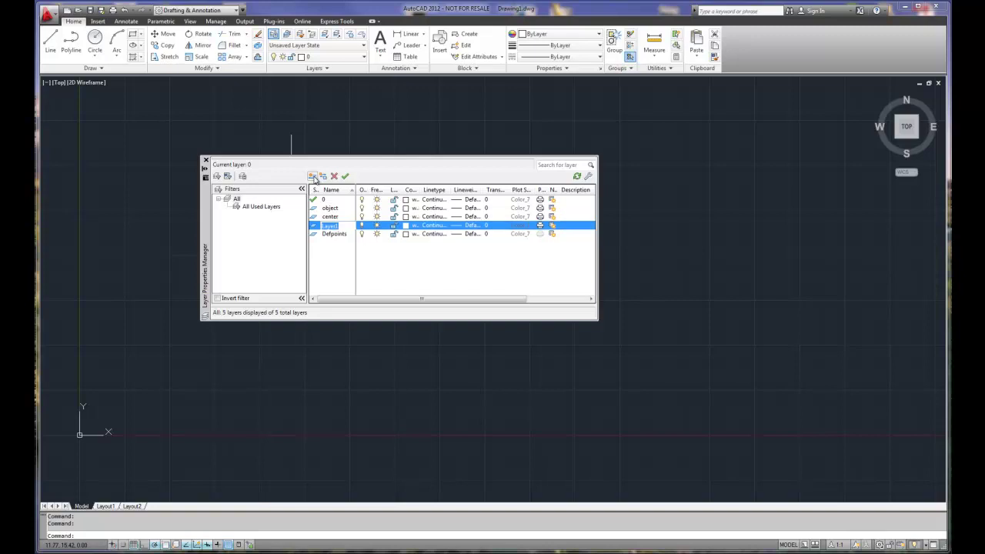
pyautogui.write('Dimension')
# Step: Toggle the Dimension layer's On/Off visibility setting
pyautogui.click(362, 227)
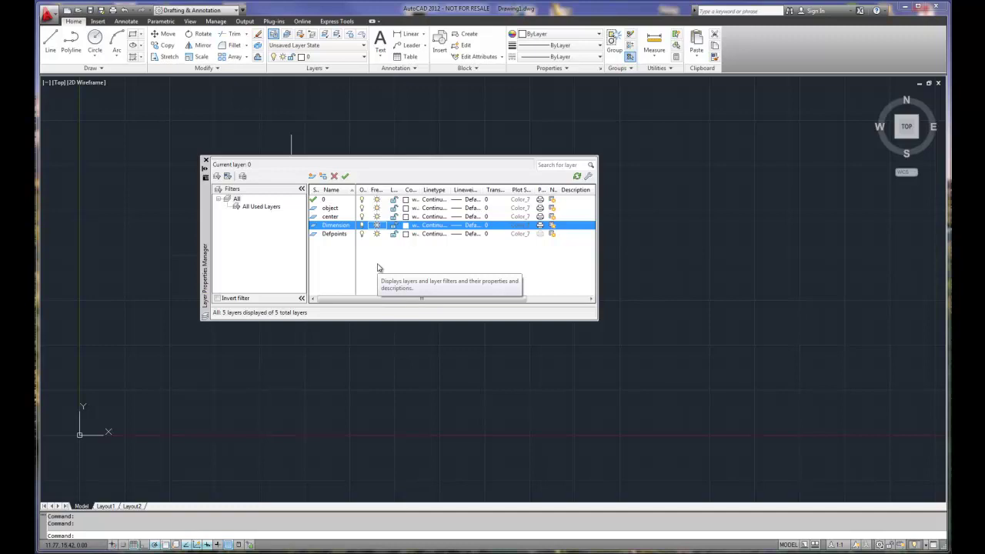
pyautogui.click(377, 224)
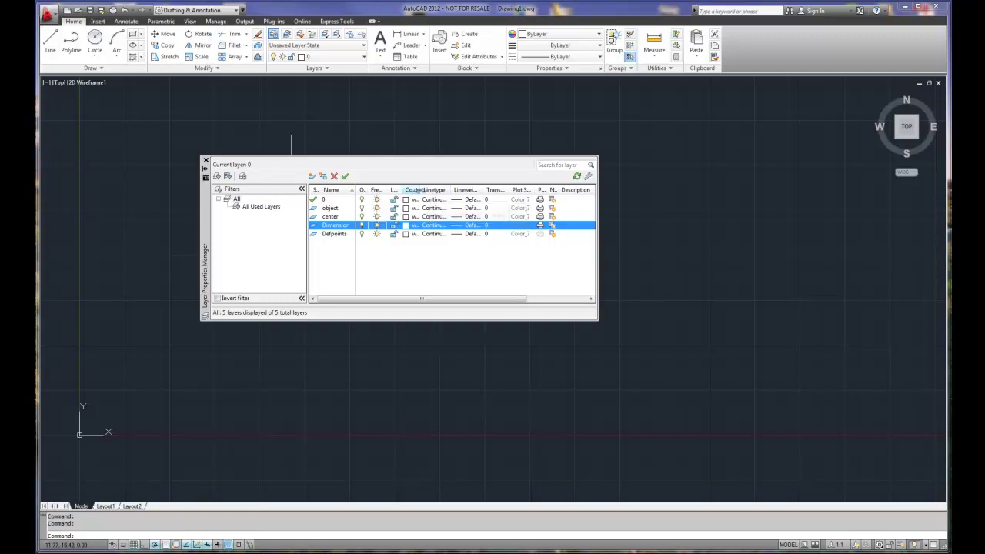
# Step: Widen the Color column, then browse the True Color and Color Books tabs for the Dimension layer
pyautogui.moveTo(418, 190); pyautogui.dragTo(437, 194)
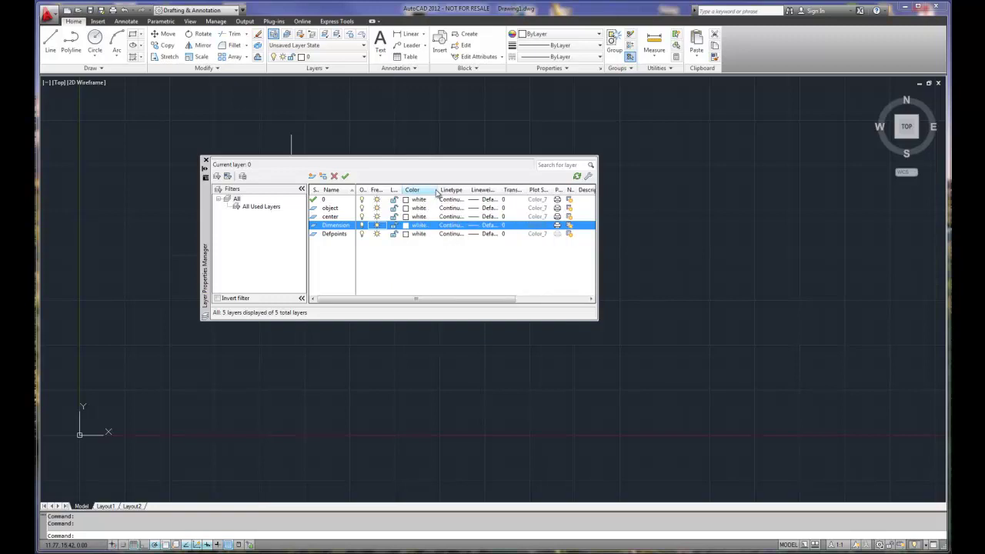
pyautogui.click(419, 226)
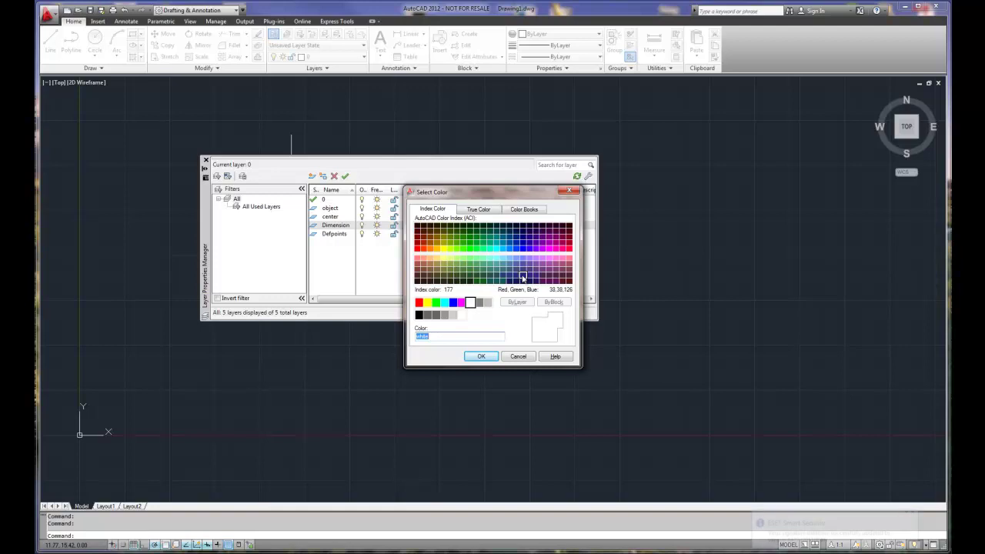
pyautogui.click(481, 211)
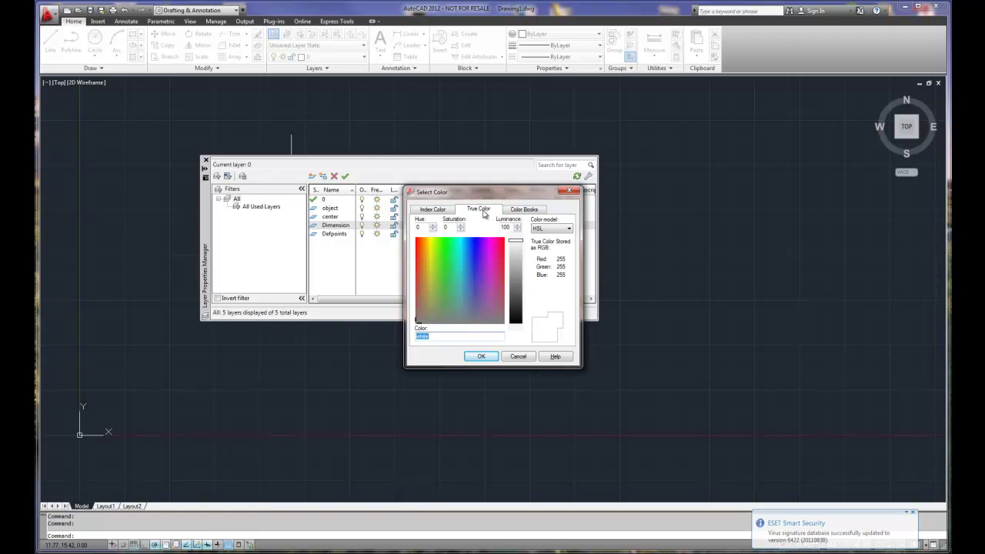
pyautogui.click(522, 209)
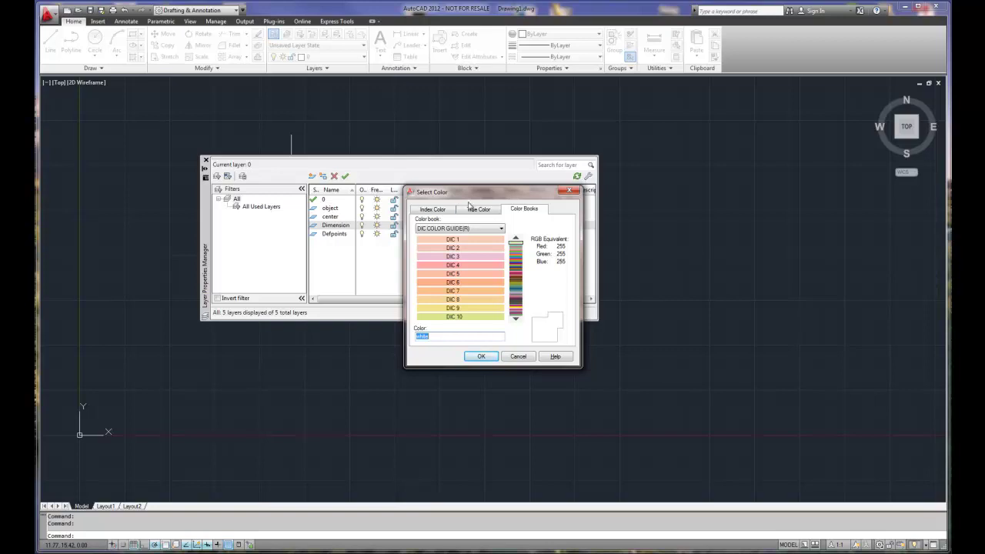
# Step: Give the Dimension layer purple index colour 200 and recheck that it stays 200
pyautogui.click(444, 209)
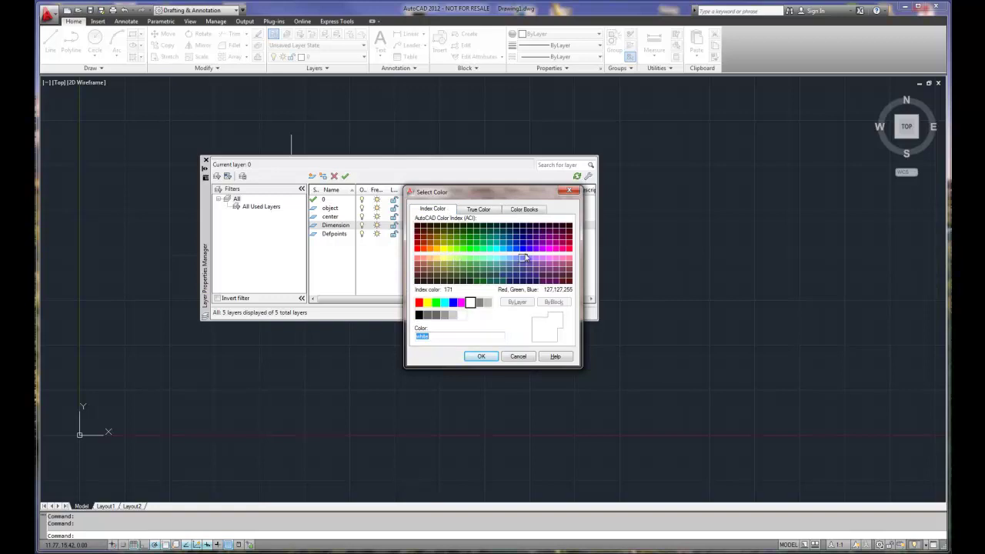
pyautogui.click(542, 249)
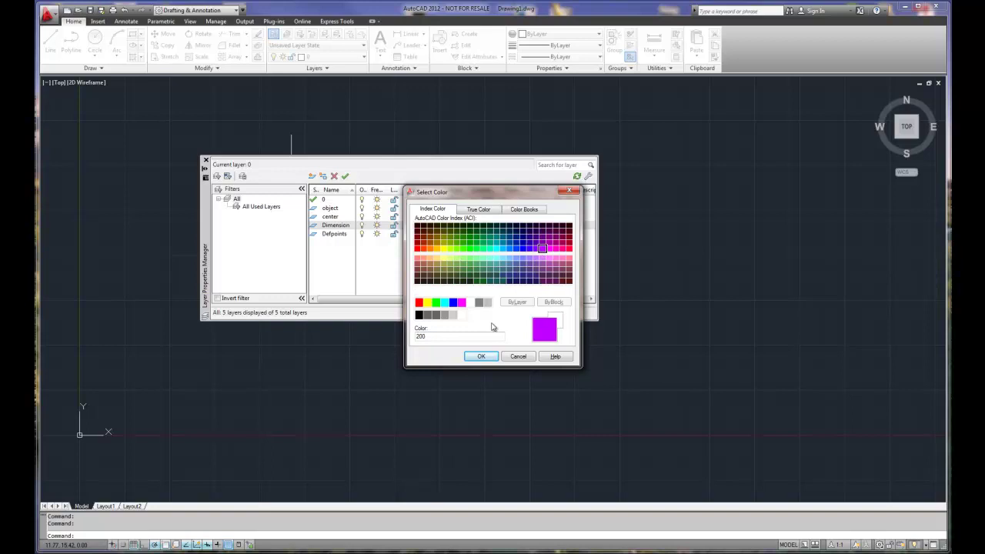
pyautogui.click(483, 356)
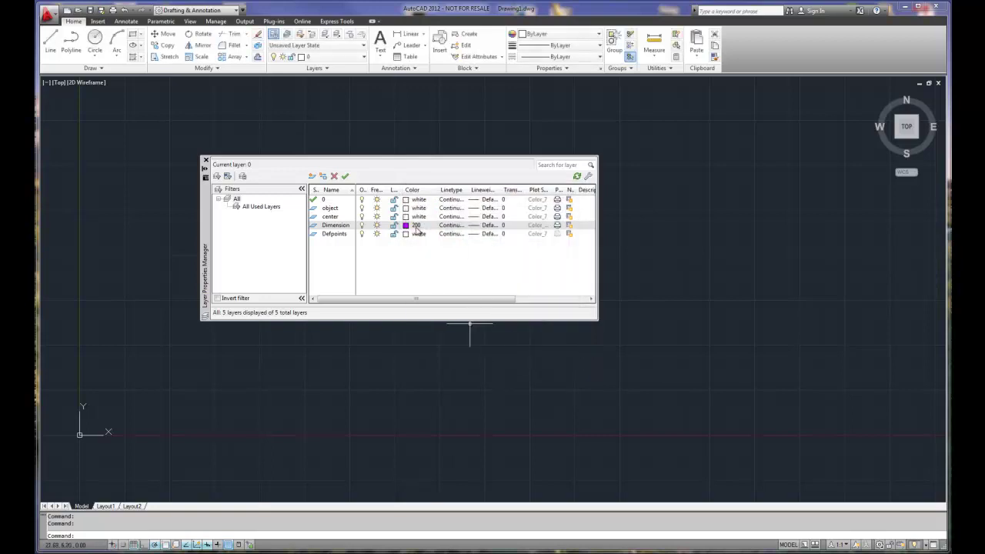
pyautogui.click(416, 225)
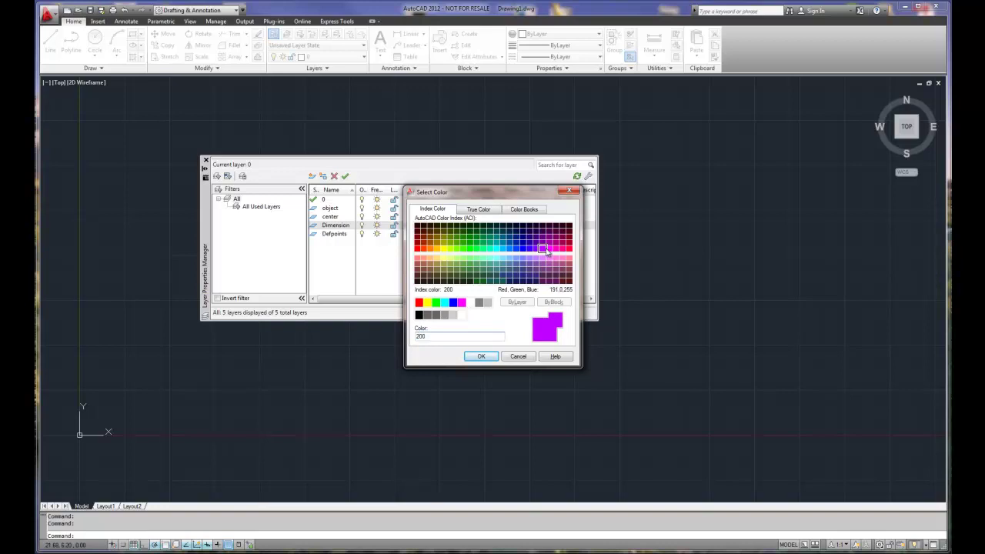
pyautogui.click(481, 357)
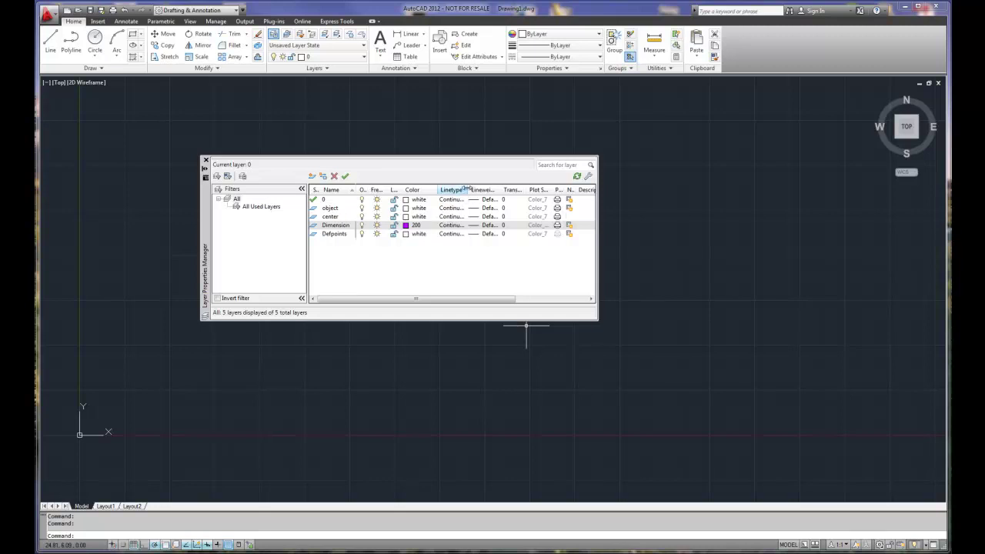
pyautogui.moveTo(473, 189); pyautogui.dragTo(477, 189)
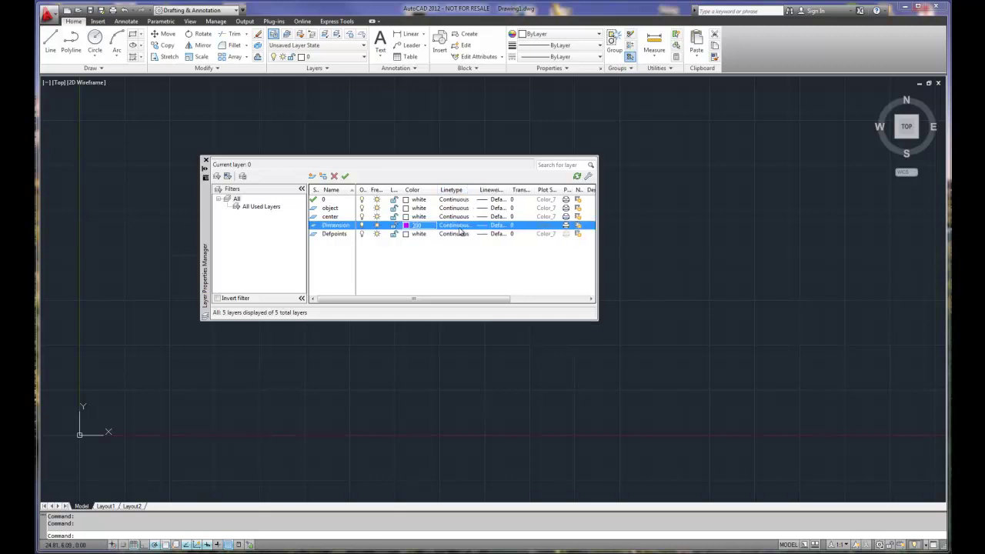
pyautogui.click(461, 226)
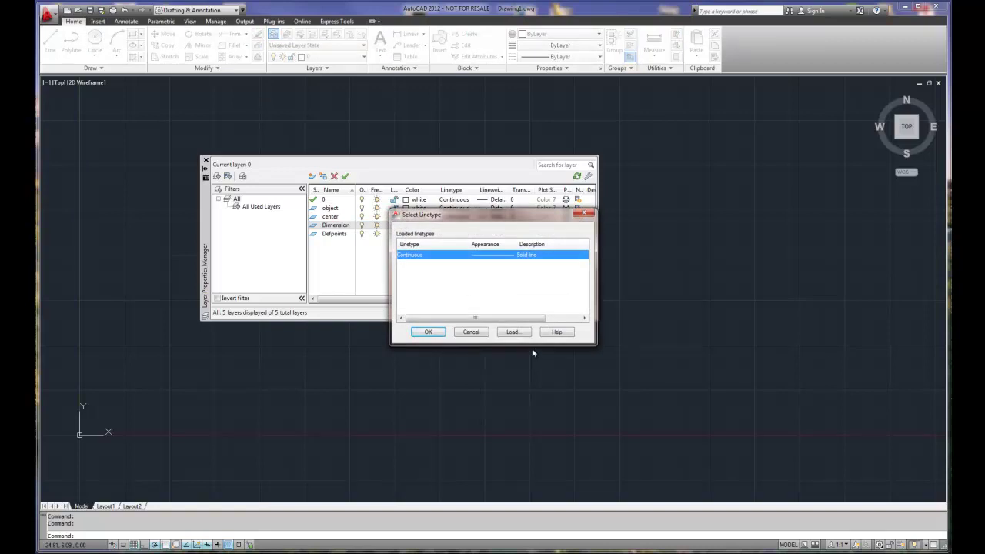
pyautogui.click(584, 213)
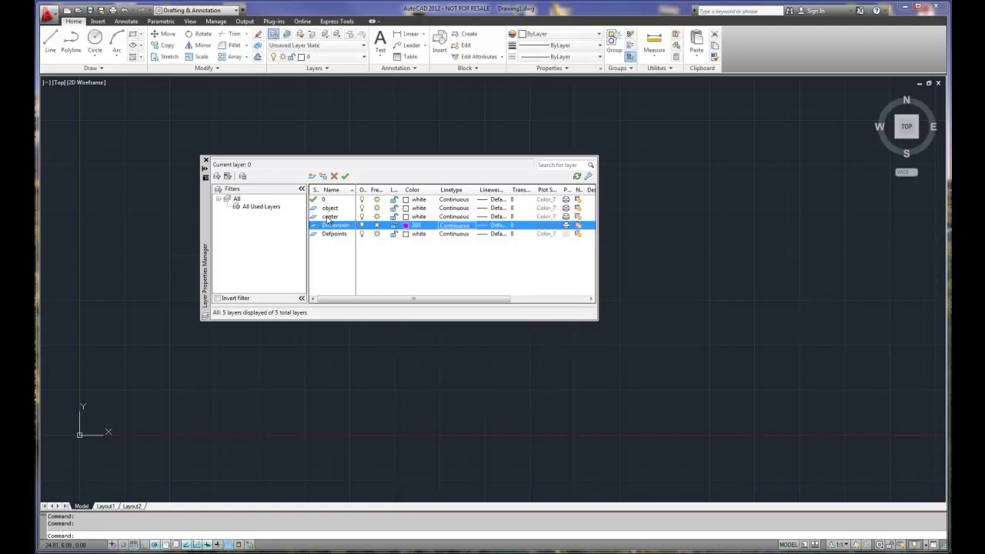
pyautogui.click(333, 217)
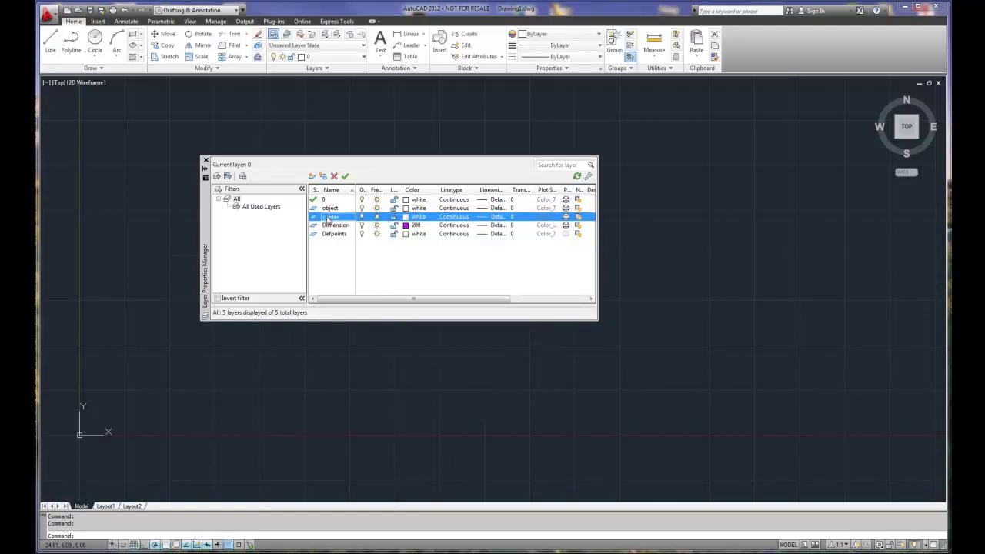
# Step: Bring up Select Linetype for the center layer, reposition it, and reach Load or Reload Linetypes
pyautogui.click(454, 217)
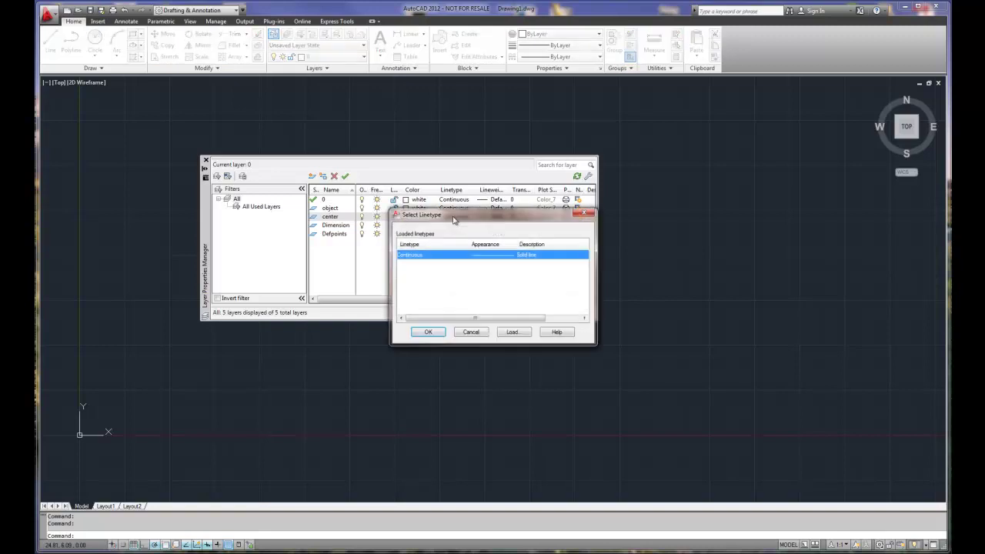
pyautogui.moveTo(471, 213); pyautogui.dragTo(430, 235)
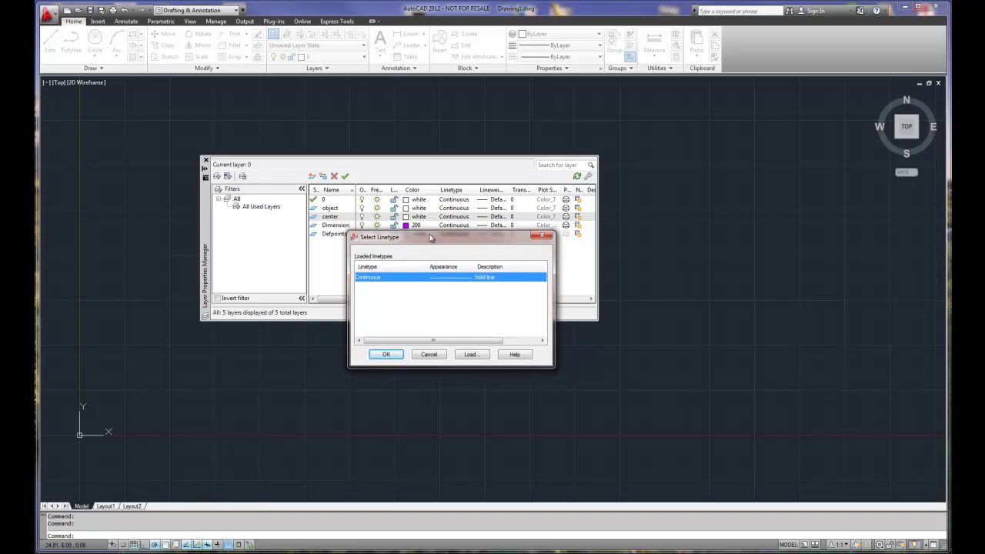
pyautogui.moveTo(429, 237); pyautogui.dragTo(471, 231)
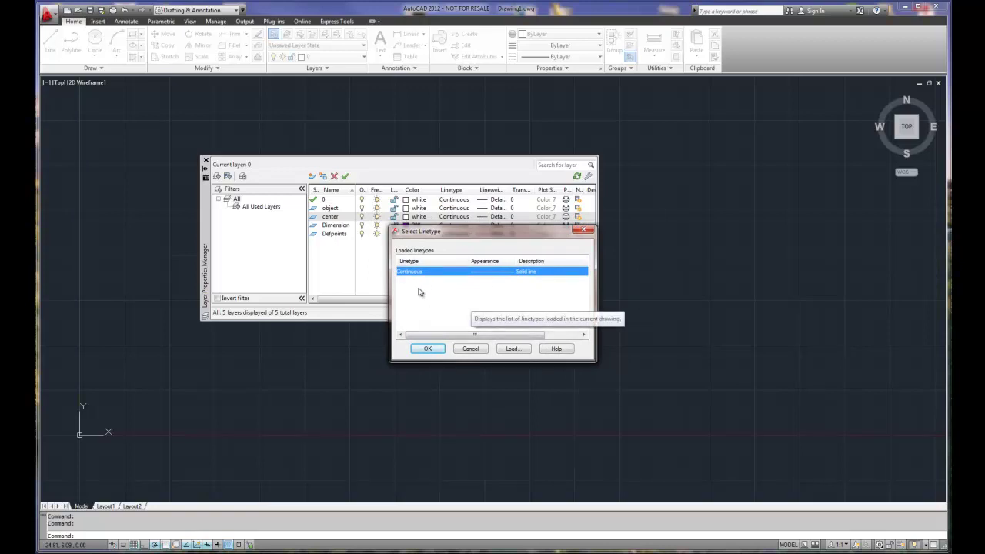
pyautogui.click(513, 349)
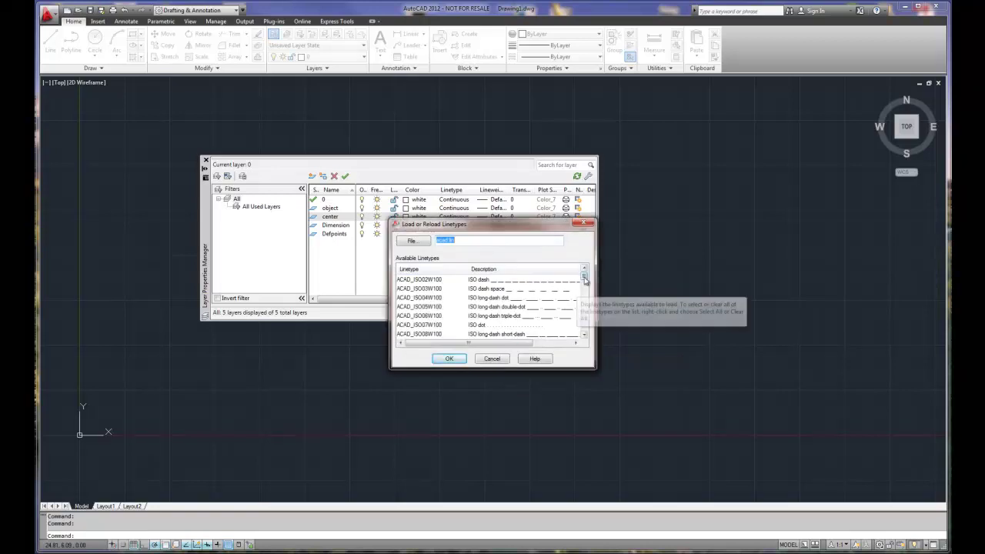
pyautogui.click(491, 359)
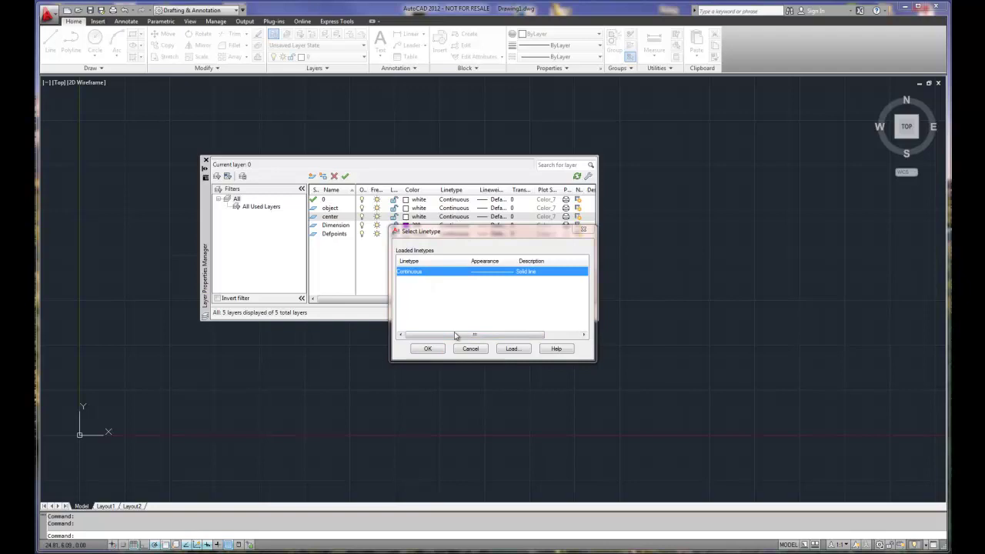
pyautogui.click(513, 348)
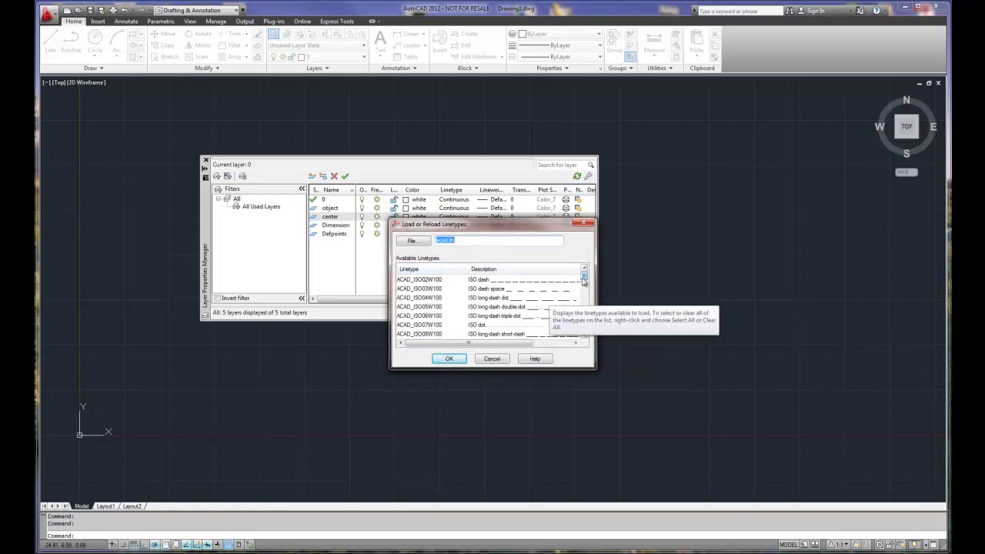
# Step: Scroll the available linetypes list until CENTER, CENTER2 and CENTERX2 appear
pyautogui.moveTo(584, 280); pyautogui.dragTo(584, 302)
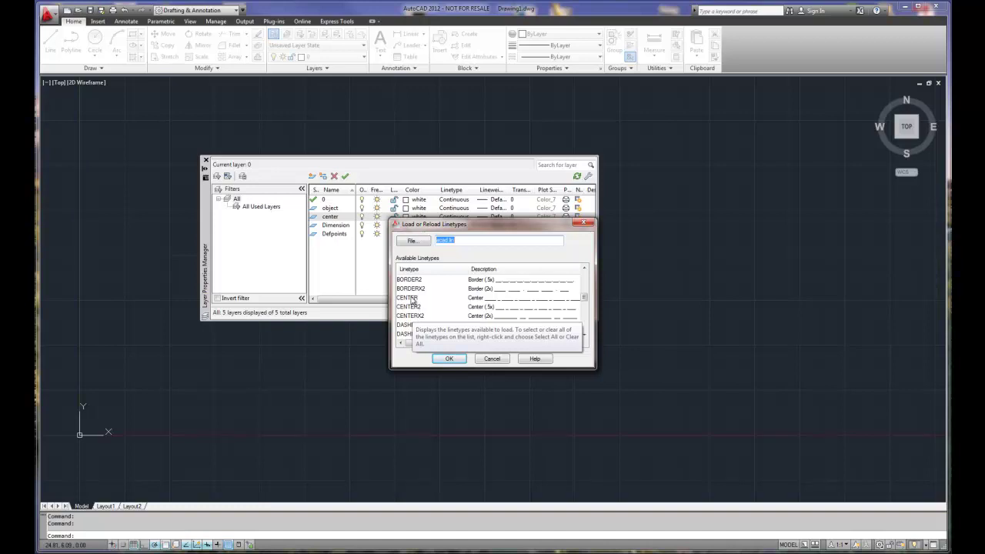
# Step: Load CENTER2, assign it to the center layer, and widen the Lineweight column
pyautogui.click(410, 306)
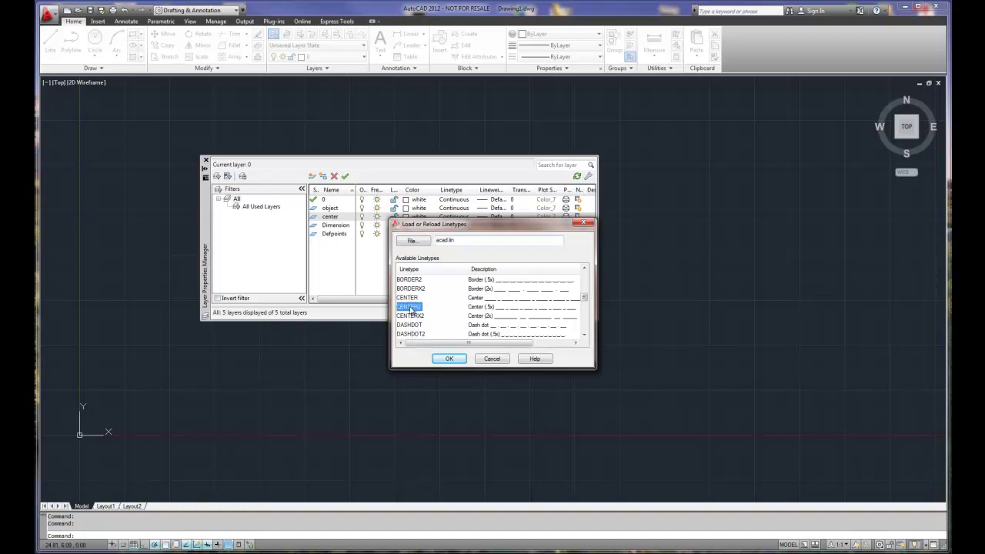
pyautogui.click(449, 359)
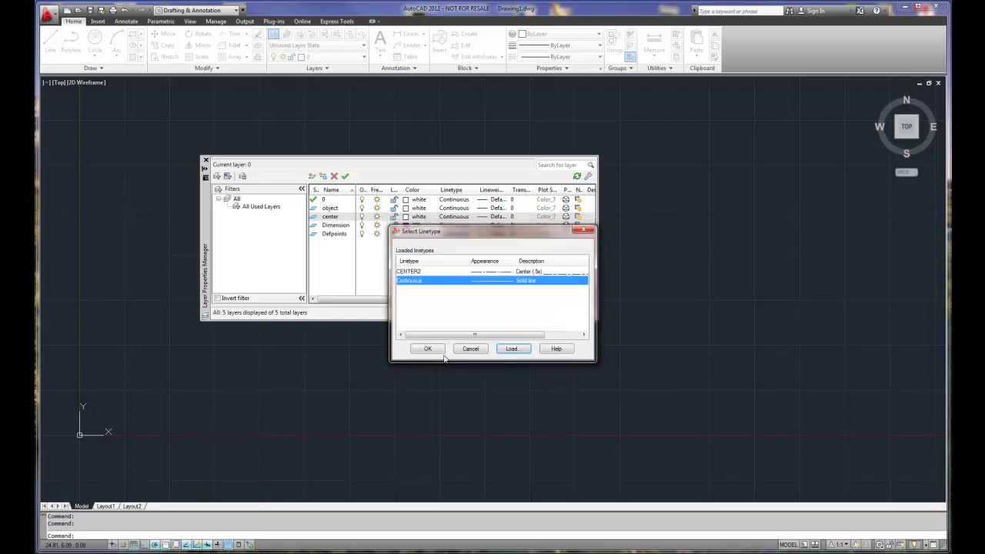
pyautogui.click(416, 274)
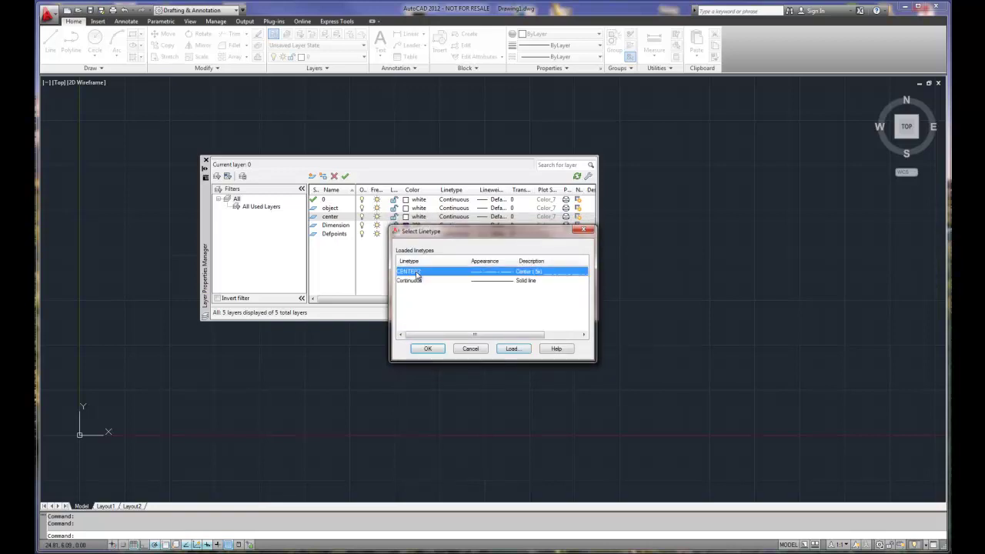
pyautogui.moveTo(458, 235)
pyautogui.mouseDown()
pyautogui.moveTo(470, 266)
pyautogui.moveTo(454, 249)
pyautogui.mouseUp()
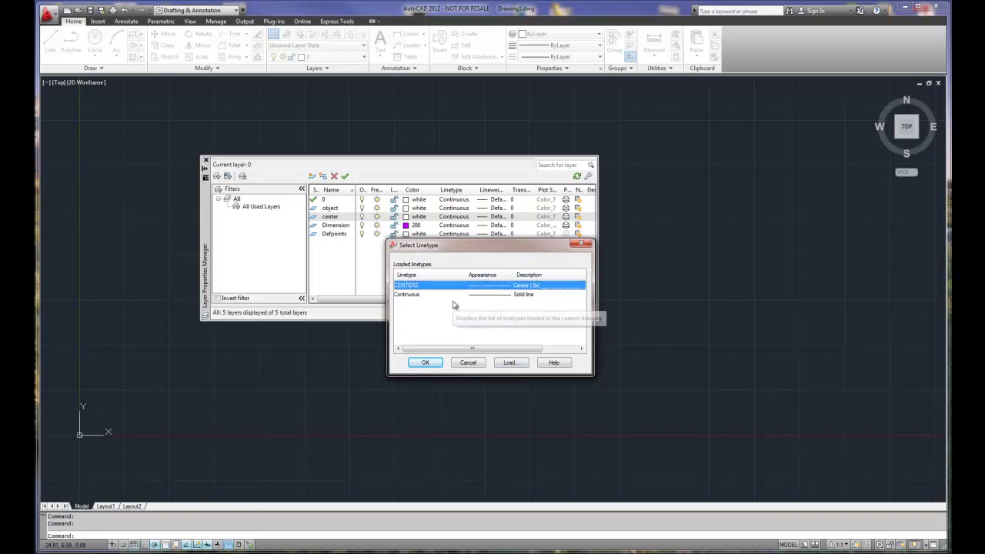
pyautogui.click(422, 363)
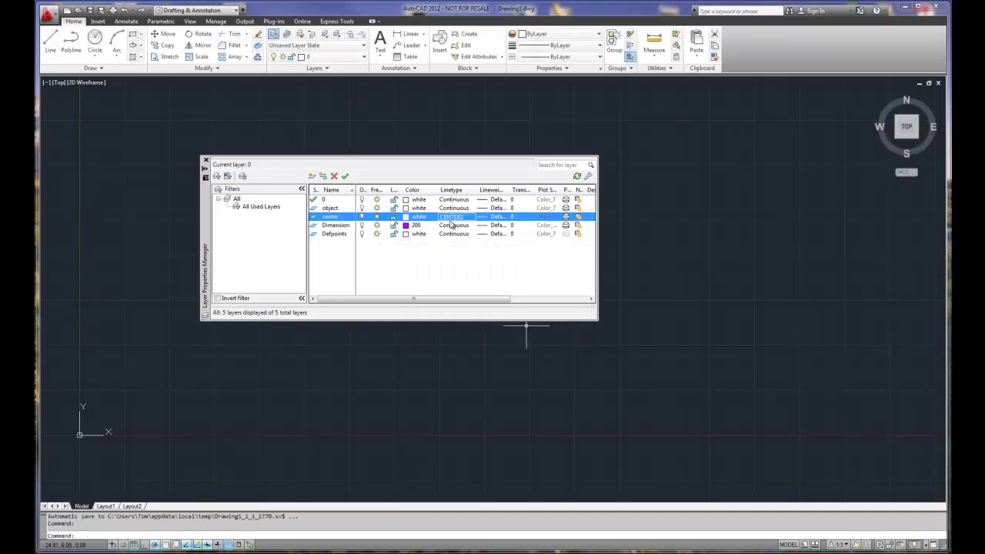
pyautogui.moveTo(509, 191); pyautogui.dragTo(537, 191)
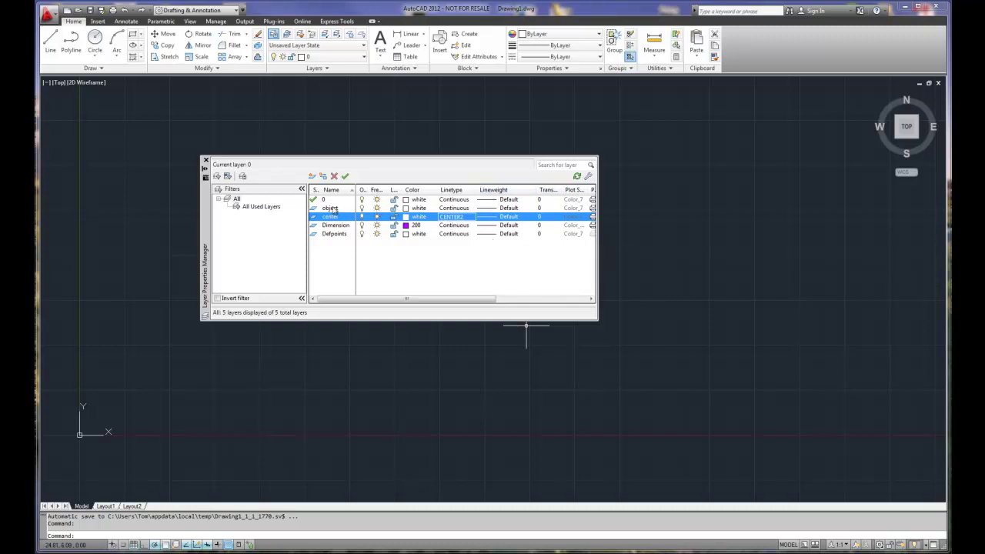
# Step: Assign a 0.50 mm lineweight to the object layer, leaving the other layers at Default
pyautogui.click(488, 209)
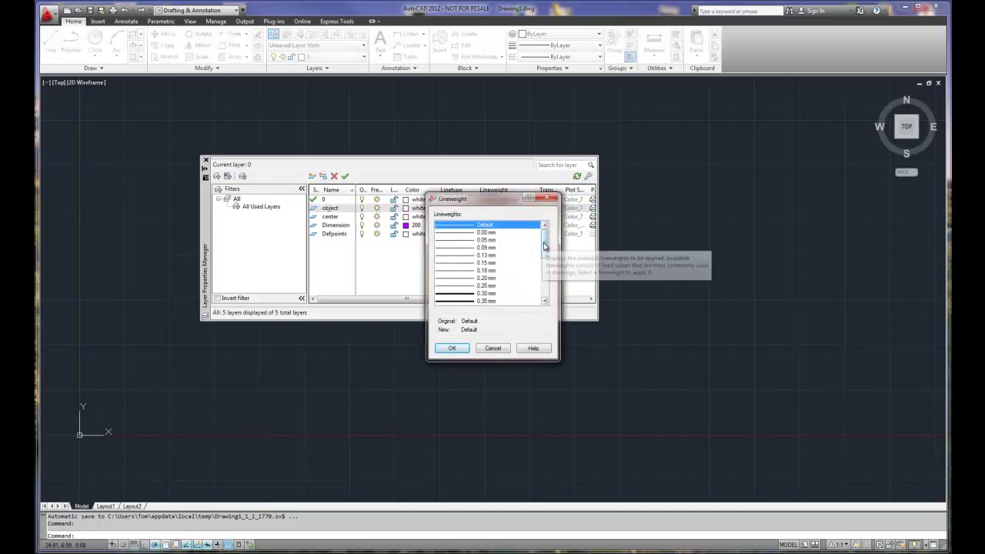
pyautogui.scroll(-1, 541, 243)
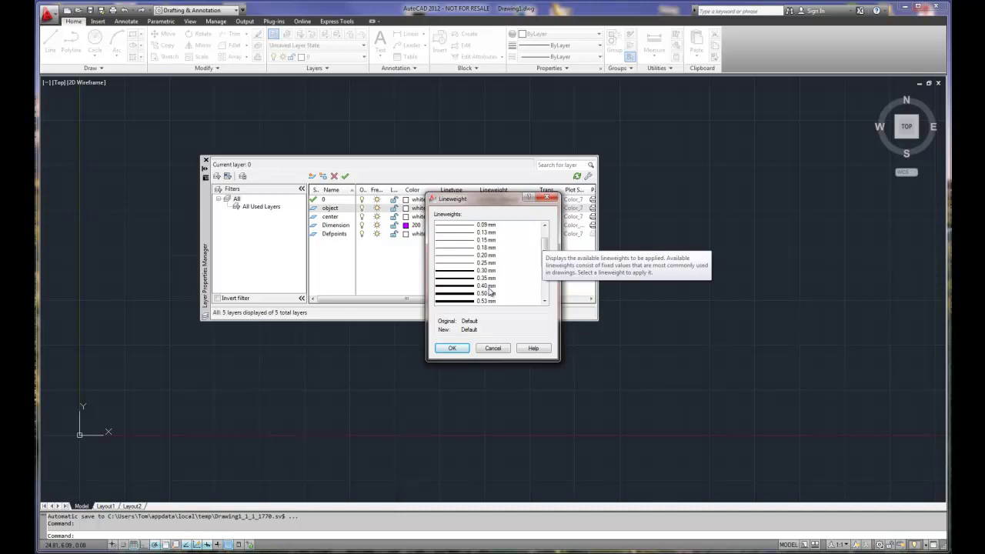
pyautogui.click(483, 294)
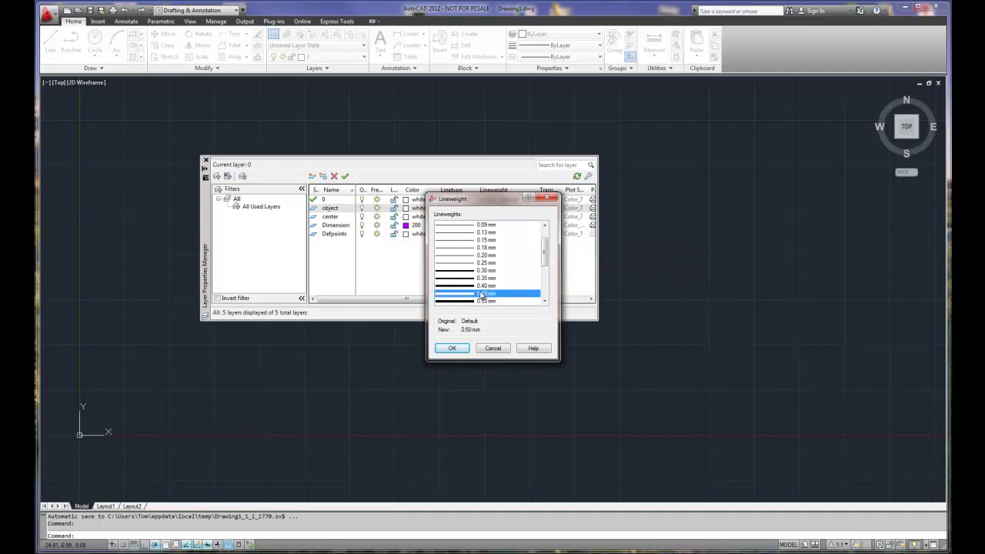
pyautogui.click(451, 348)
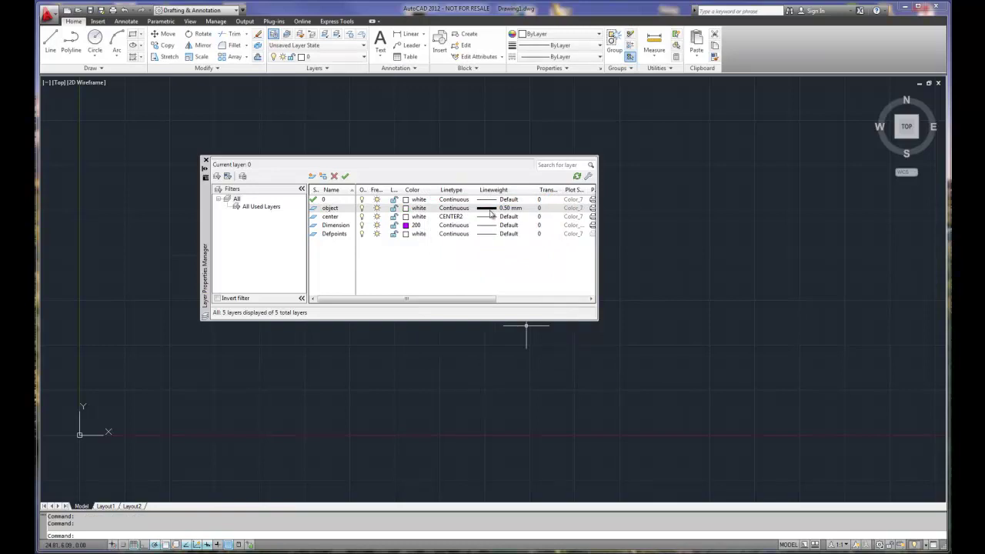
pyautogui.moveTo(482, 301); pyautogui.dragTo(499, 301)
pyautogui.click(531, 207)
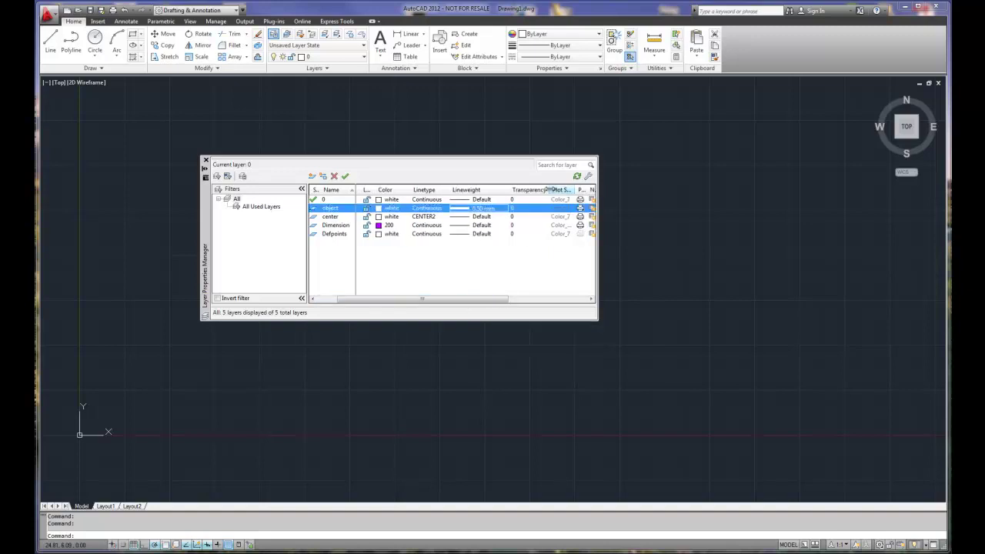
pyautogui.moveTo(549, 189); pyautogui.dragTo(523, 189)
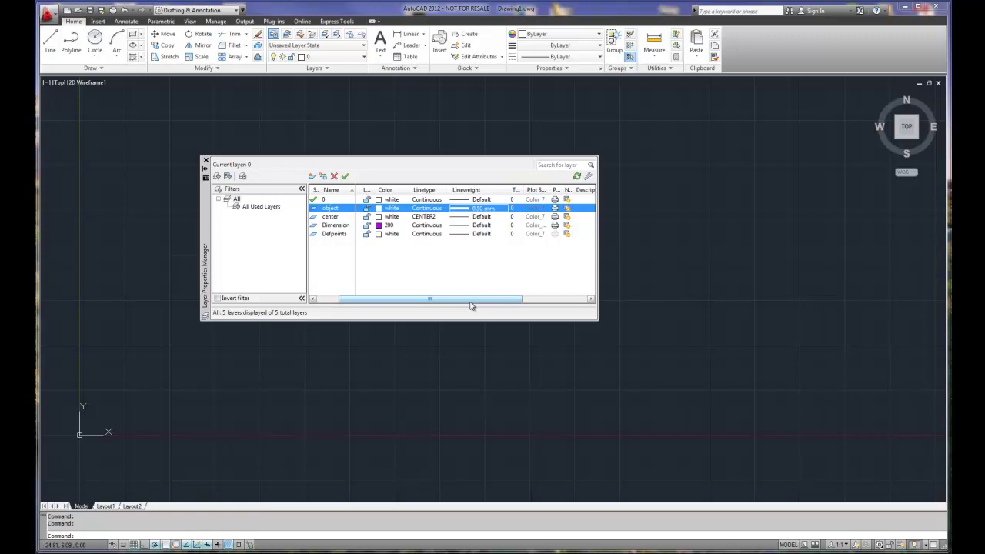
pyautogui.moveTo(473, 305); pyautogui.dragTo(516, 303)
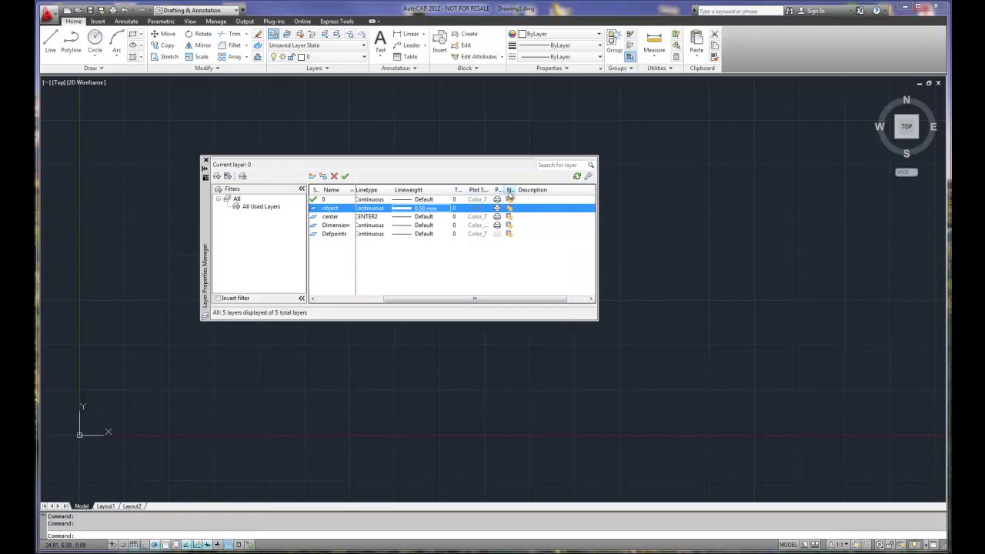
pyautogui.moveTo(511, 190)
pyautogui.mouseDown()
pyautogui.moveTo(532, 190)
pyautogui.moveTo(516, 189)
pyautogui.mouseUp()
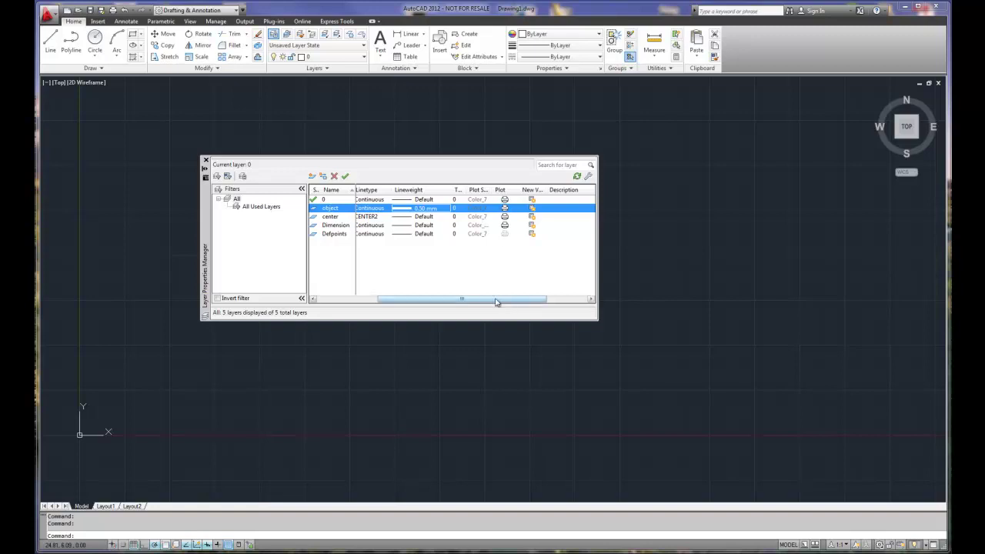
pyautogui.moveTo(497, 299); pyautogui.dragTo(452, 299)
pyautogui.click(517, 200)
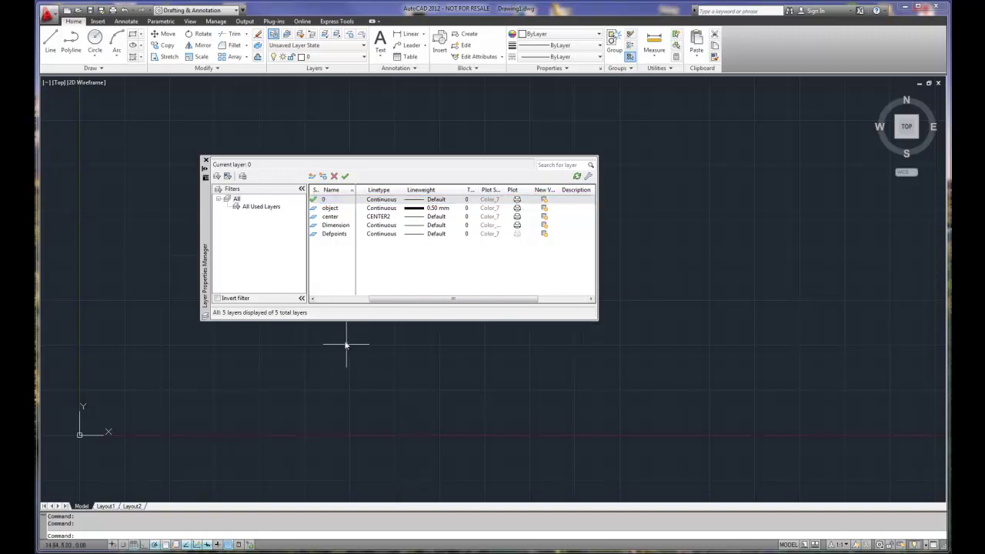
# Step: Change the center layer's colour from white to green, leaving the object layer's colour unchanged
pyautogui.moveTo(414, 300); pyautogui.dragTo(341, 306)
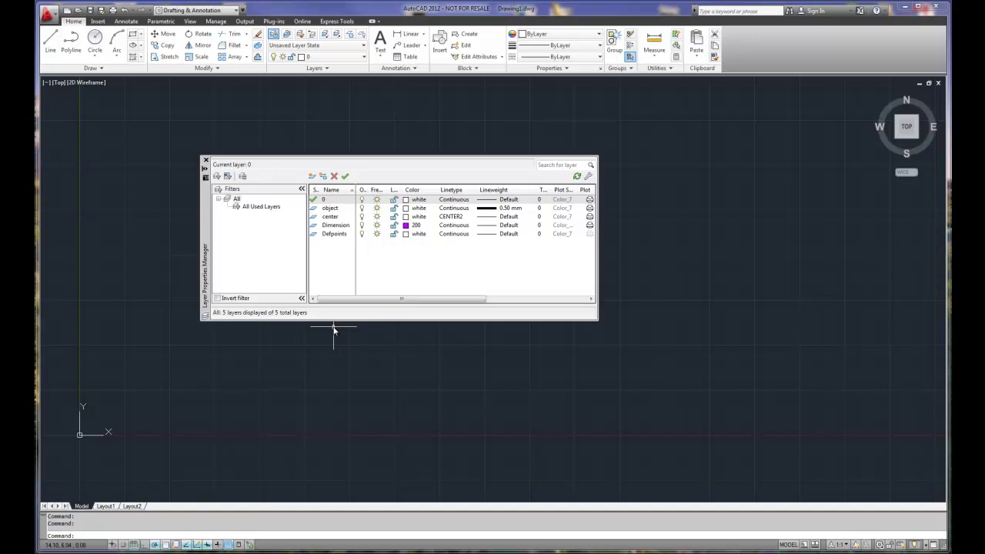
pyautogui.click(410, 218)
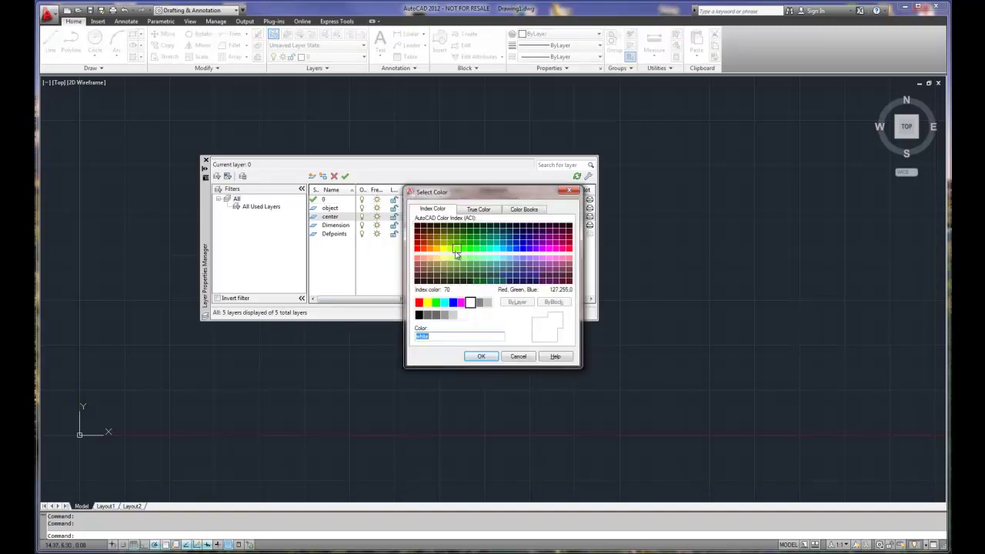
pyautogui.click(436, 303)
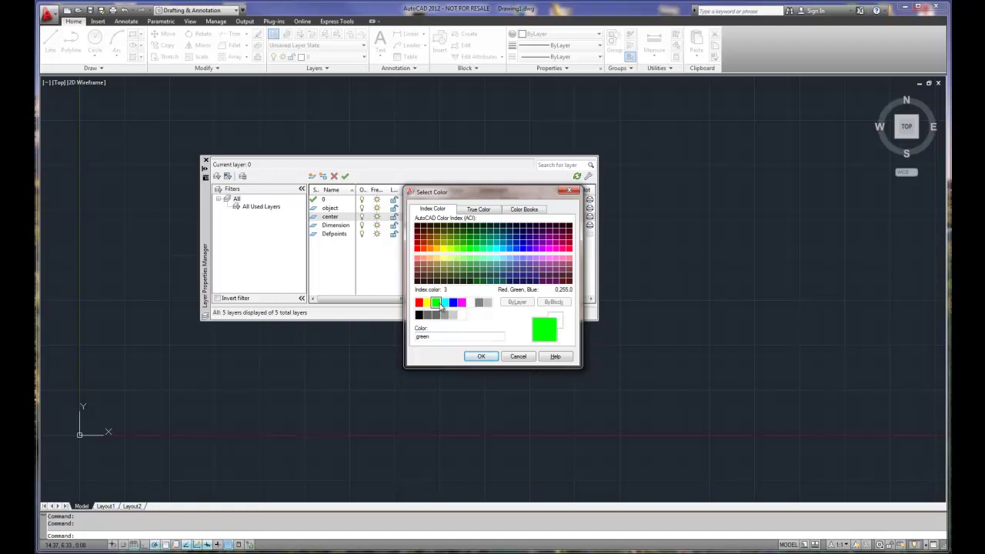
pyautogui.click(481, 357)
pyautogui.click(408, 209)
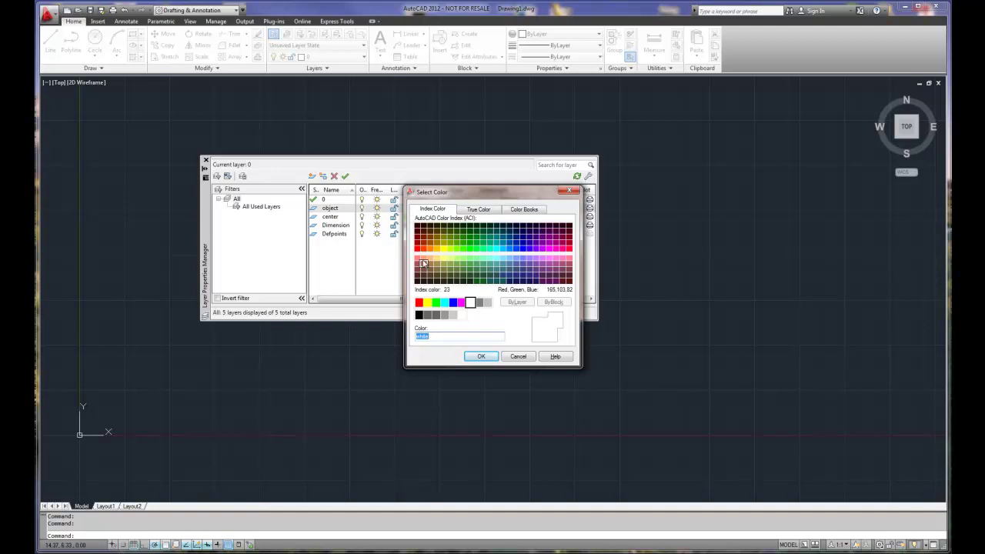
pyautogui.click(518, 356)
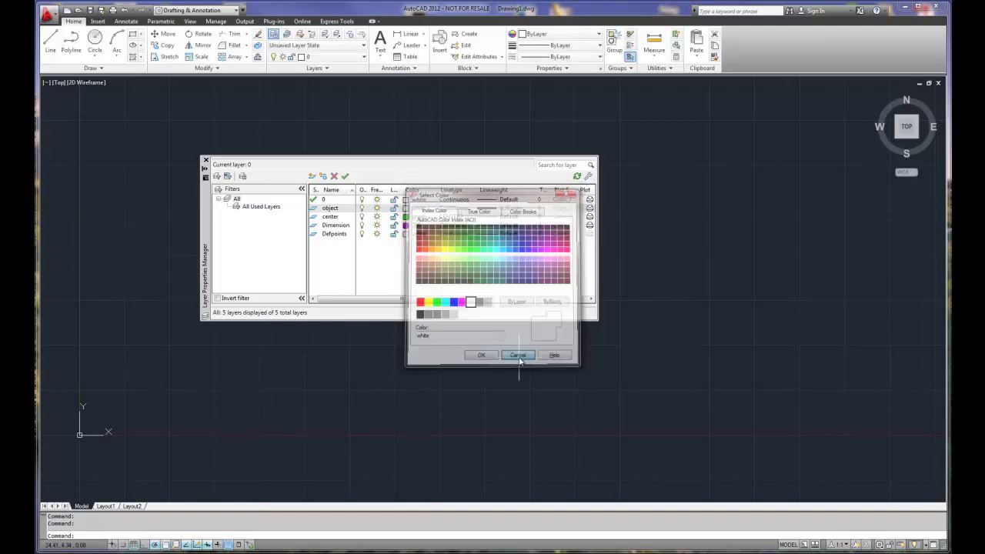